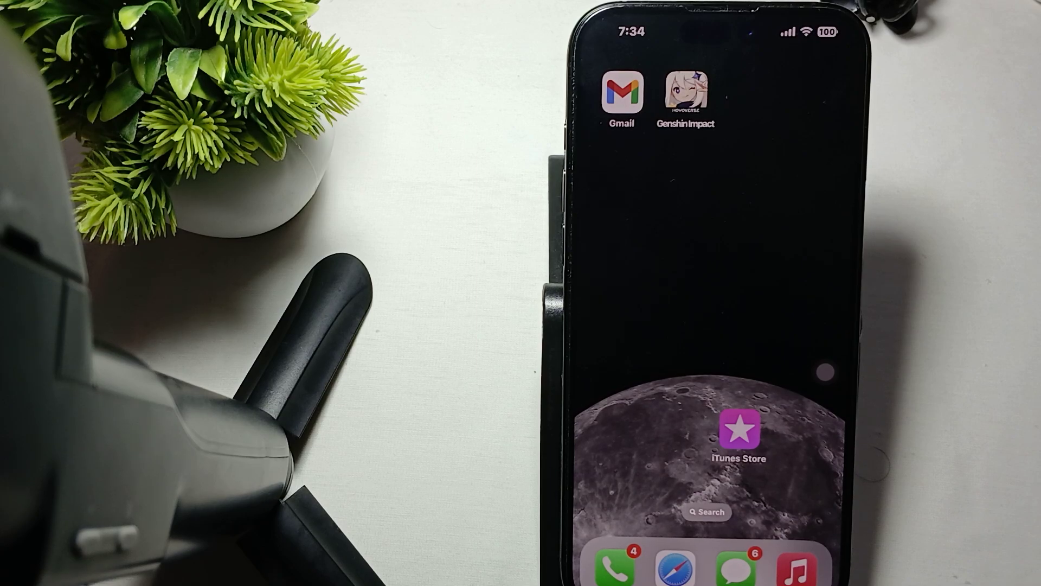
# - Launch Settings from the App Library, clear the search, and go to Mobile Service
pyautogui.moveTo(797, 342); pyautogui.dragTo(634, 342)
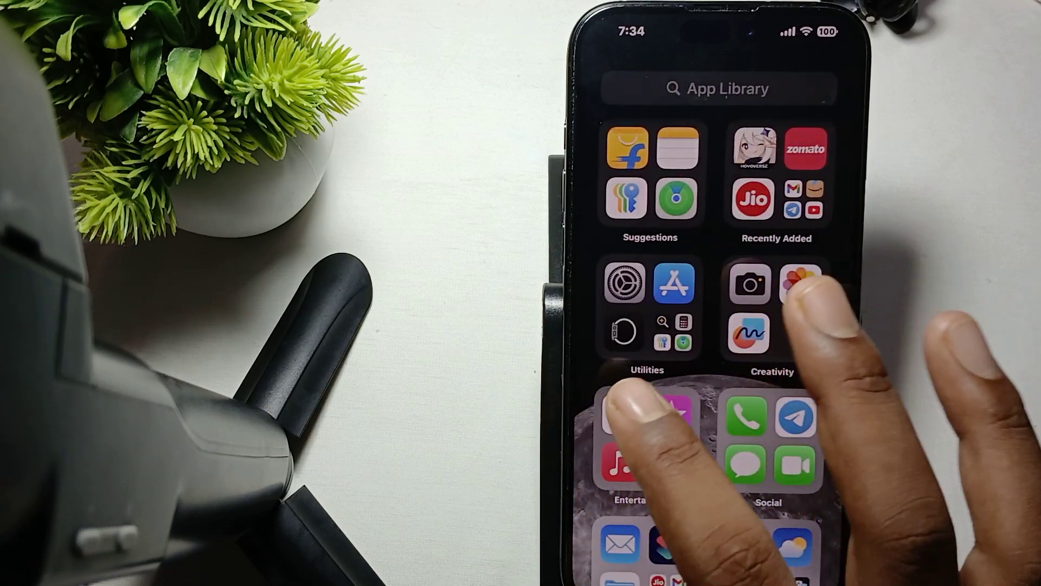
pyautogui.click(622, 285)
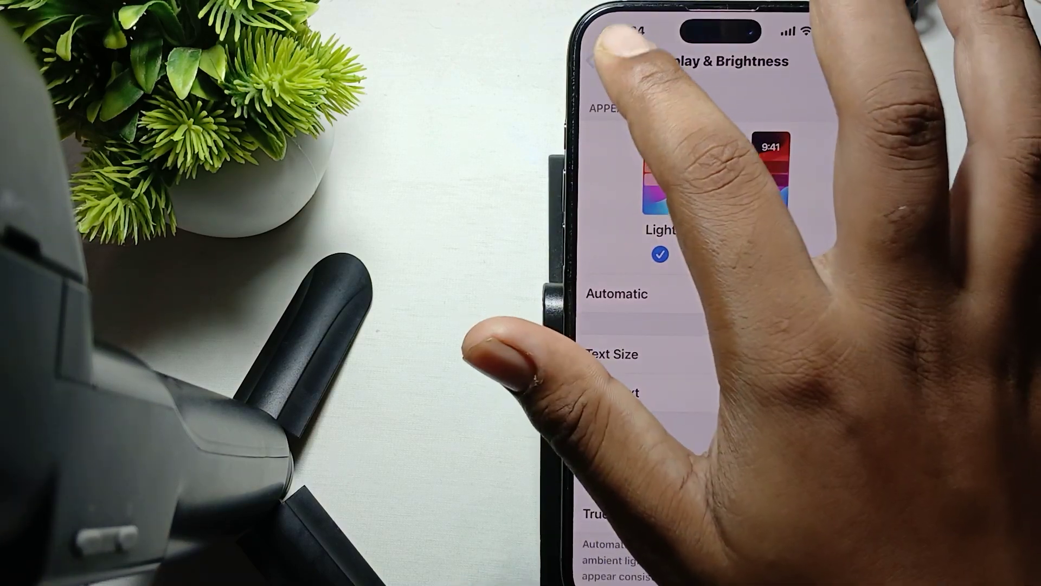
pyautogui.click(609, 49)
pyautogui.click(795, 67)
pyautogui.click(830, 67)
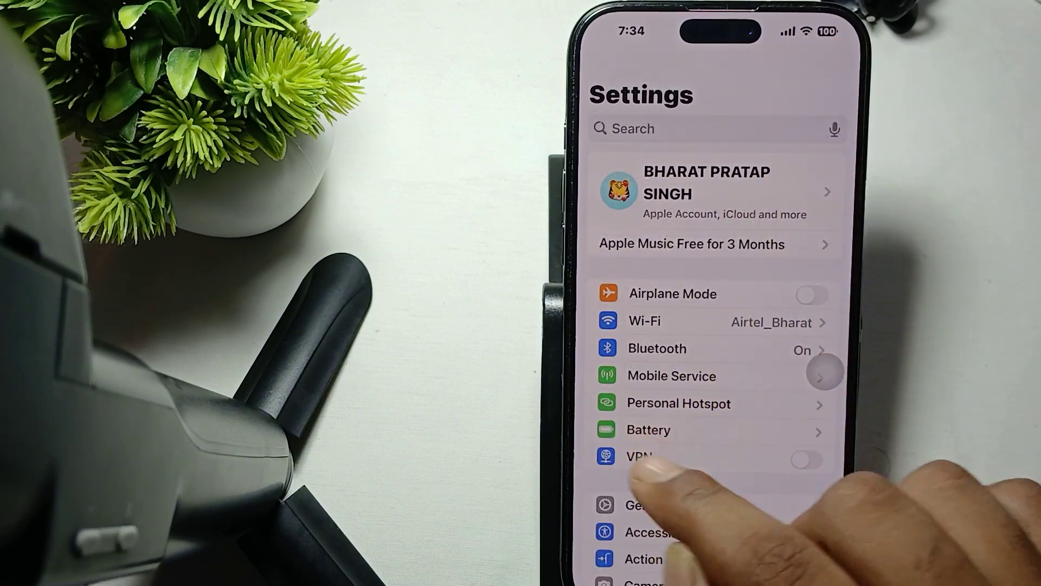
pyautogui.scroll(-2, 733, 455)
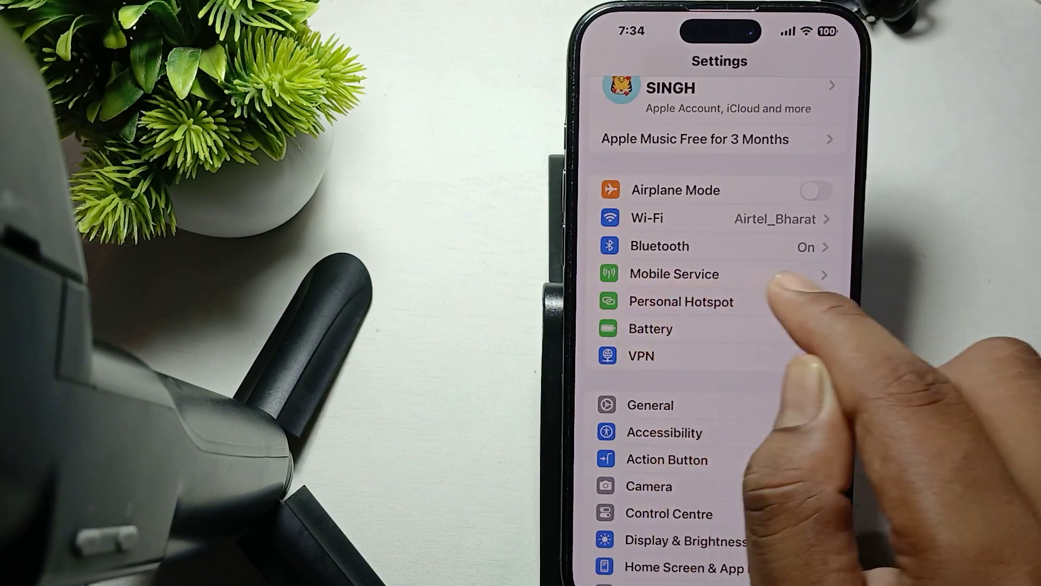
pyautogui.click(781, 273)
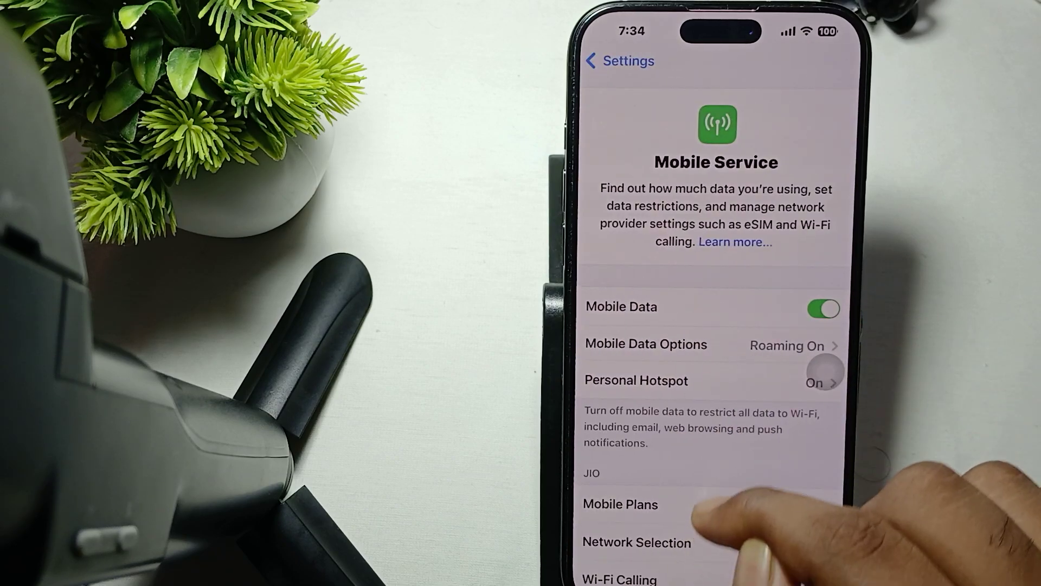
pyautogui.scroll(-3, 716, 406)
pyautogui.scroll(-3, 732, 326)
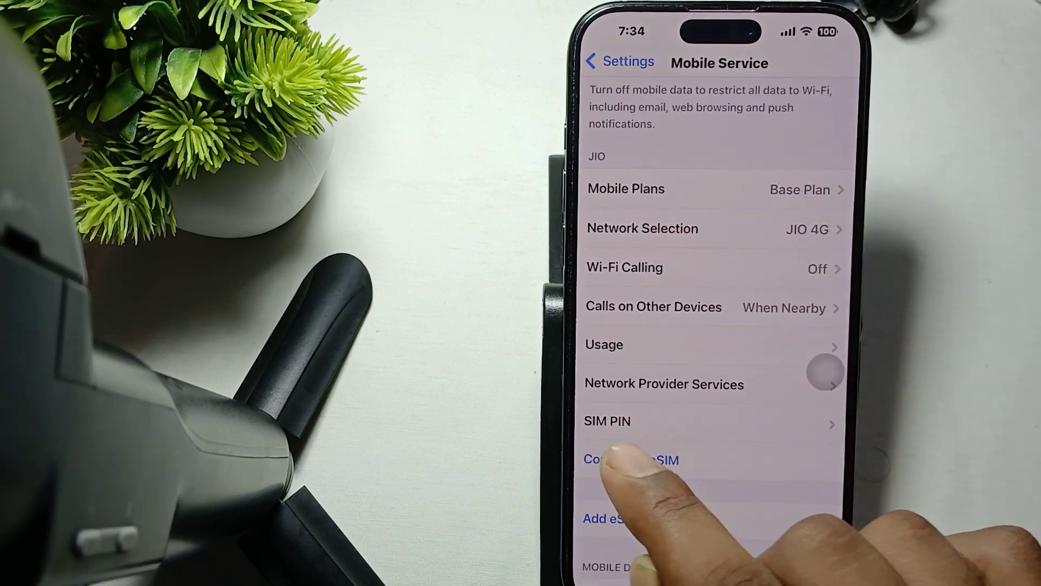
# - Turn on SIM PIN and submit a PIN, which is rejected with 9 attempts left
pyautogui.click(618, 421)
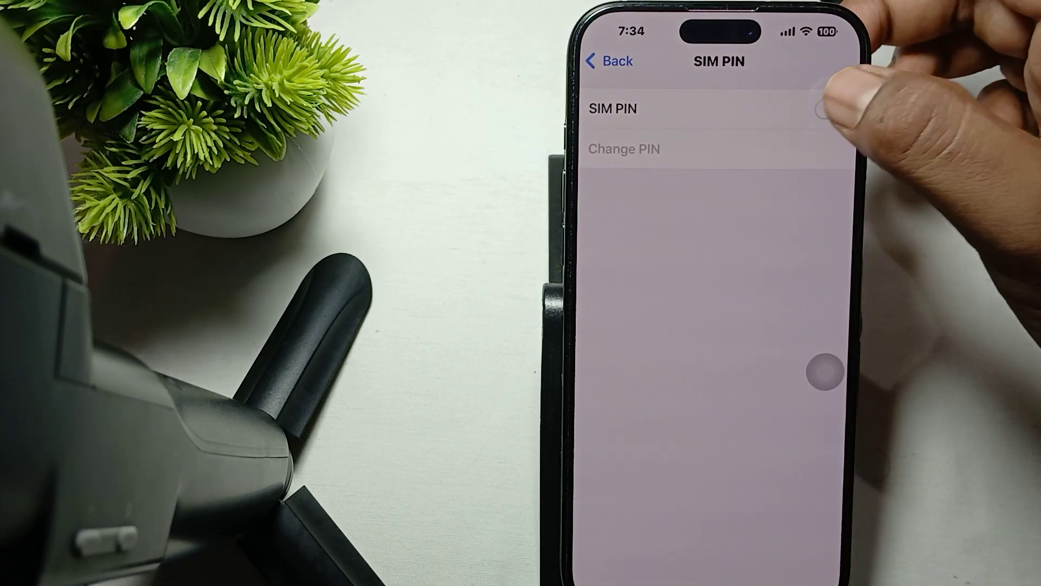
pyautogui.click(830, 107)
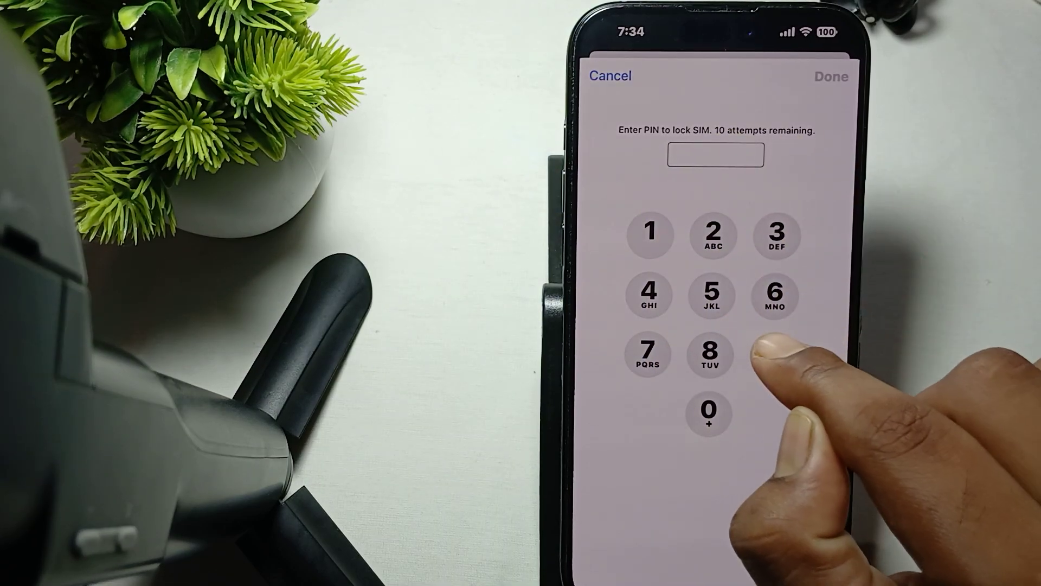
pyautogui.click(774, 353)
pyautogui.click(710, 353)
pyautogui.click(710, 354)
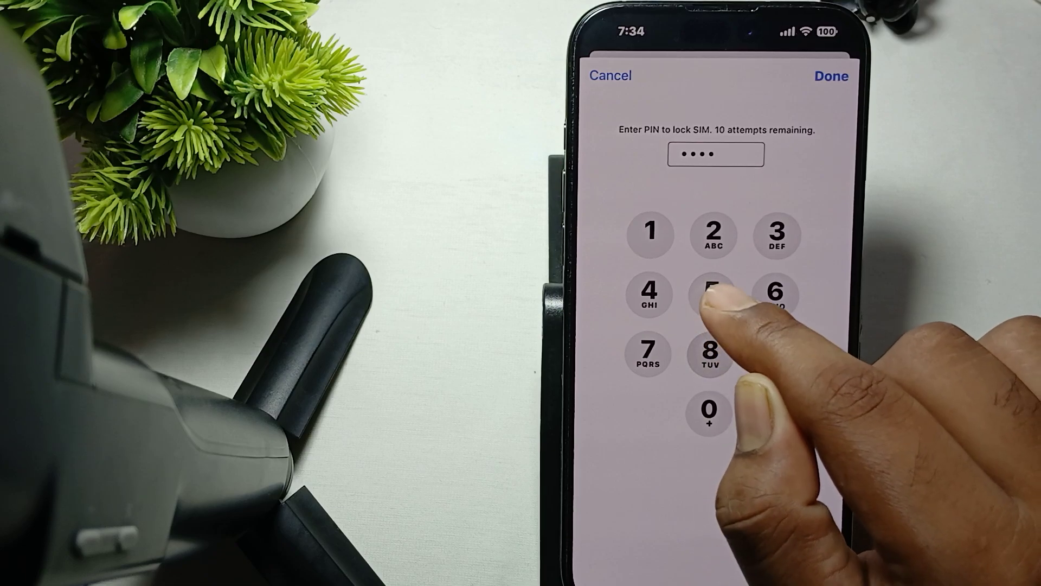
pyautogui.click(711, 291)
pyautogui.click(774, 353)
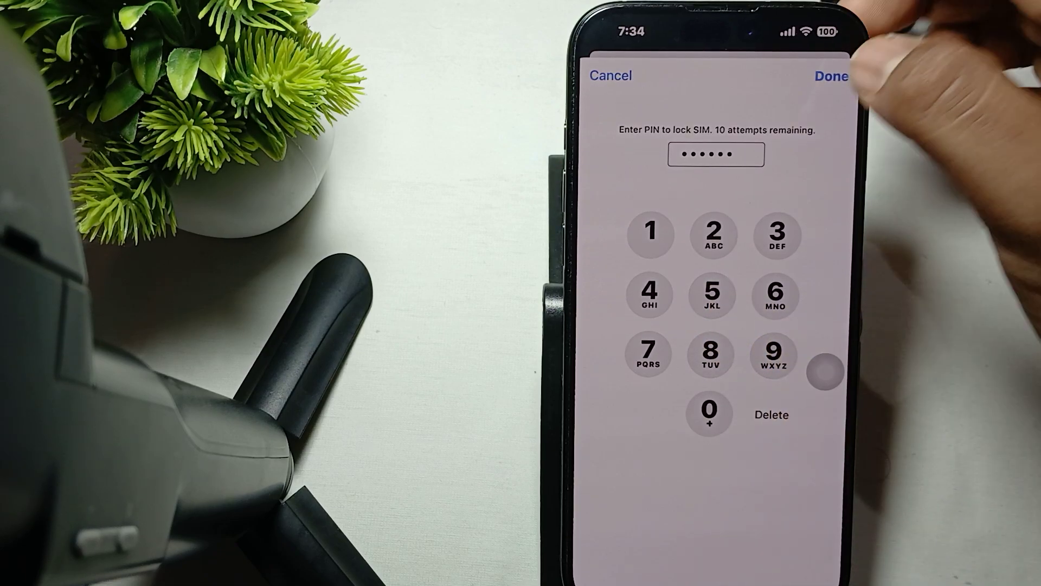
pyautogui.click(831, 76)
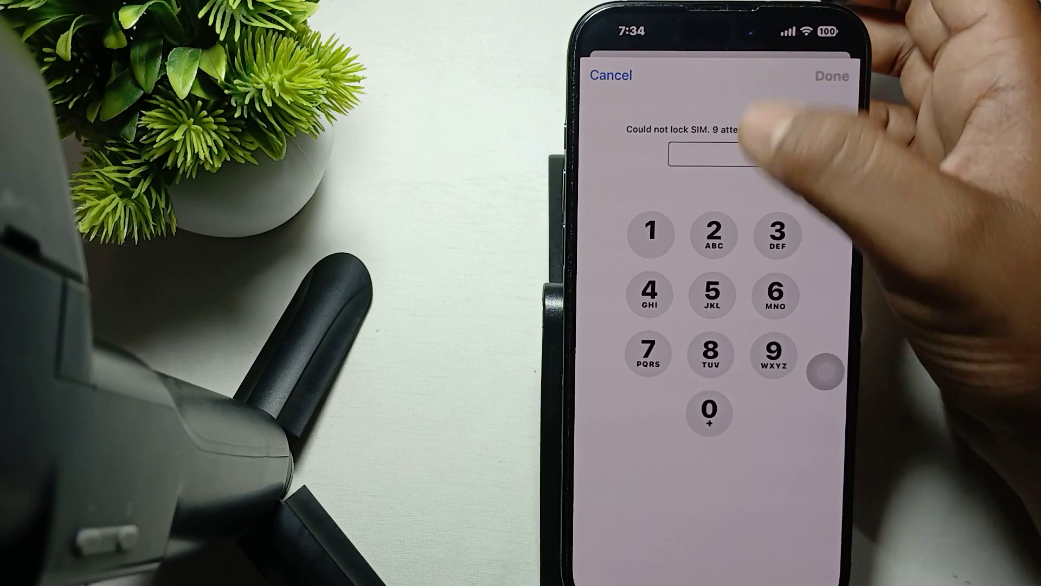
pyautogui.moveTo(781, 106); pyautogui.dragTo(781, 366)
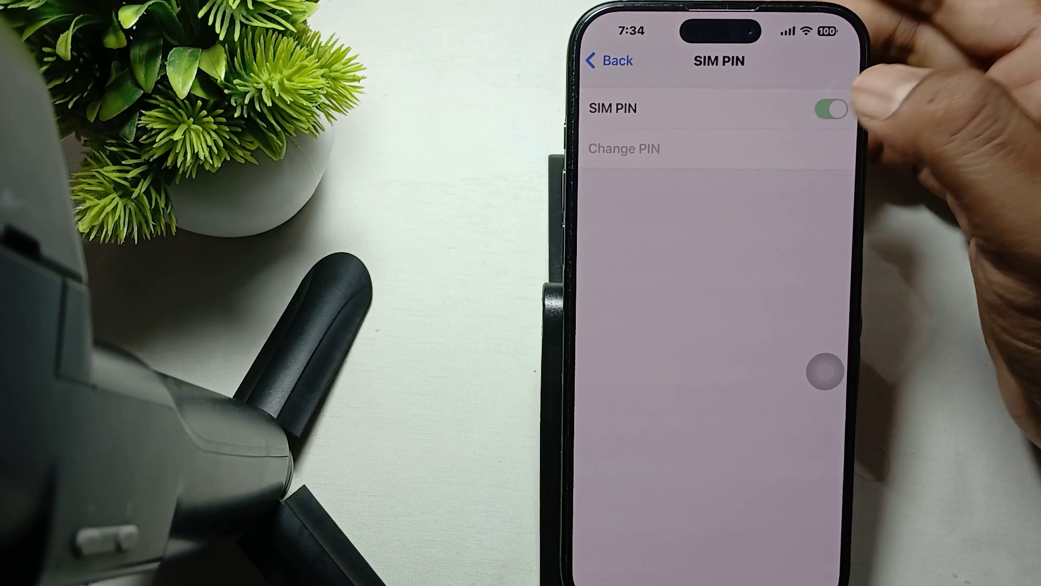
# - Reopen the SIM PIN page from Mobile Service and switch the SIM PIN lock on again
pyautogui.click(826, 119)
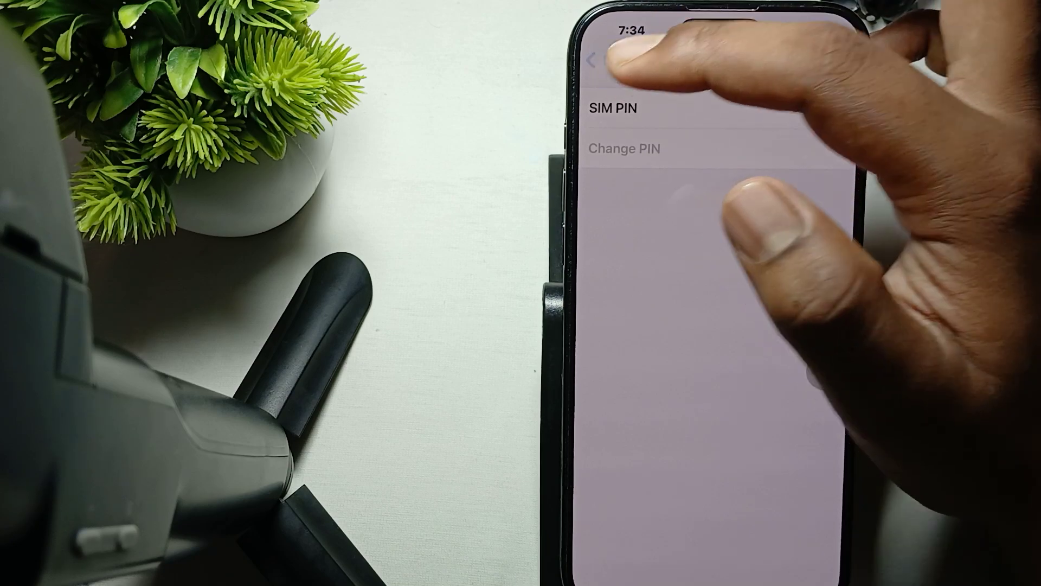
pyautogui.click(608, 61)
pyautogui.click(651, 383)
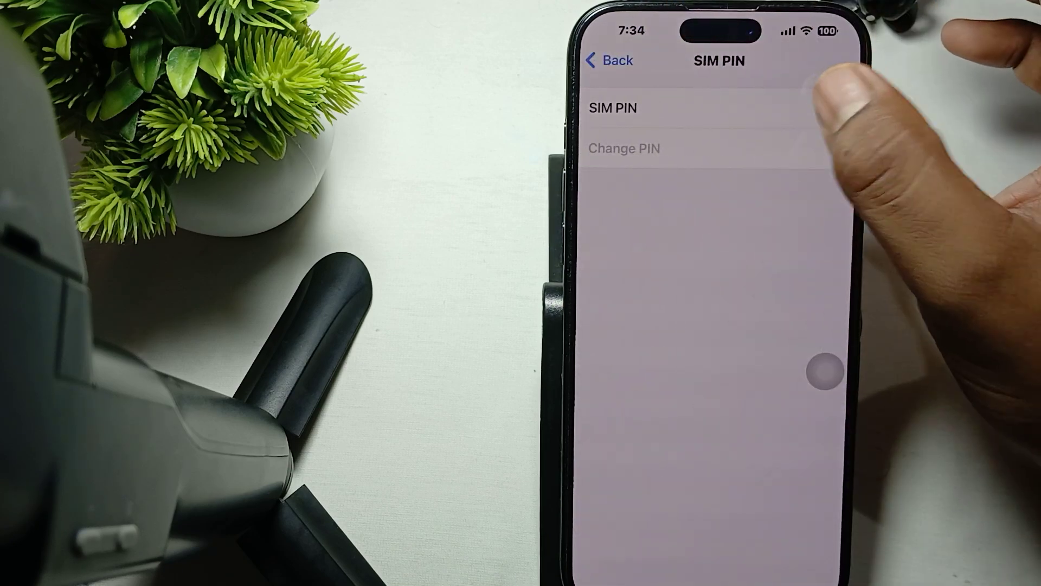
pyautogui.click(825, 107)
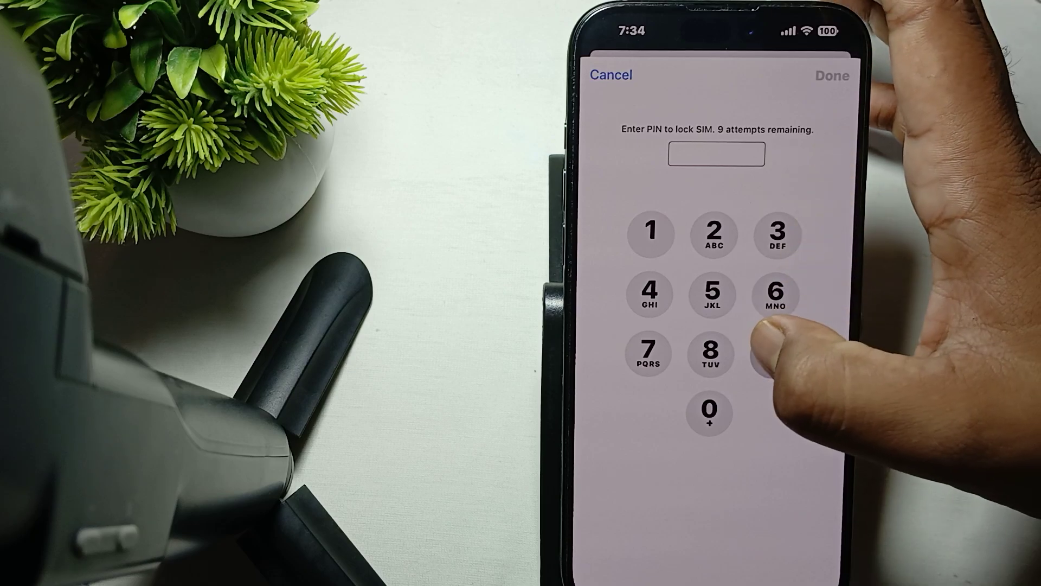
# - Submit a four-digit PIN, which is rejected with 8 attempts left
pyautogui.click(773, 354)
pyautogui.click(710, 354)
pyautogui.click(712, 293)
pyautogui.click(710, 354)
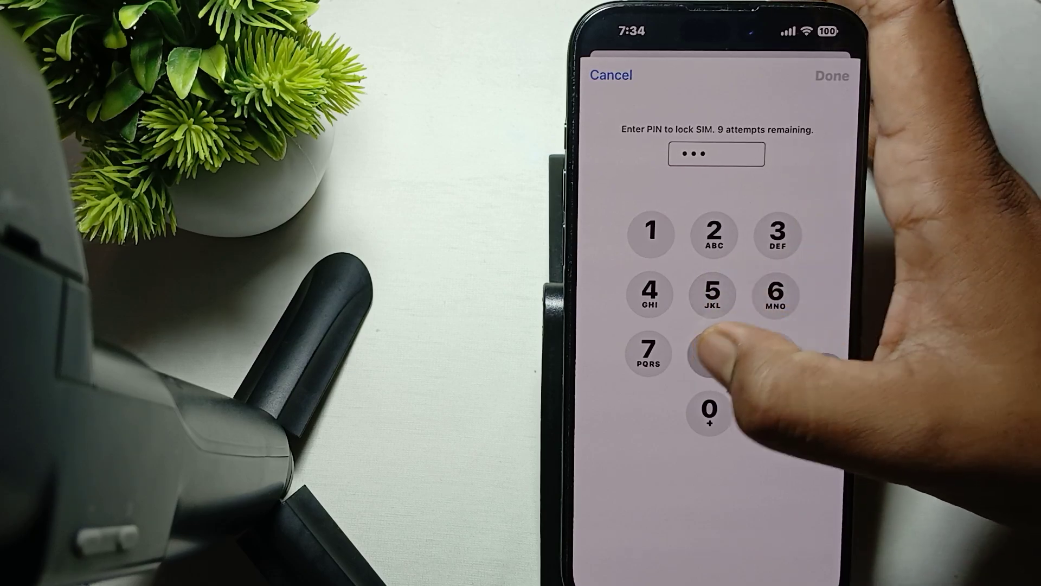
pyautogui.click(832, 75)
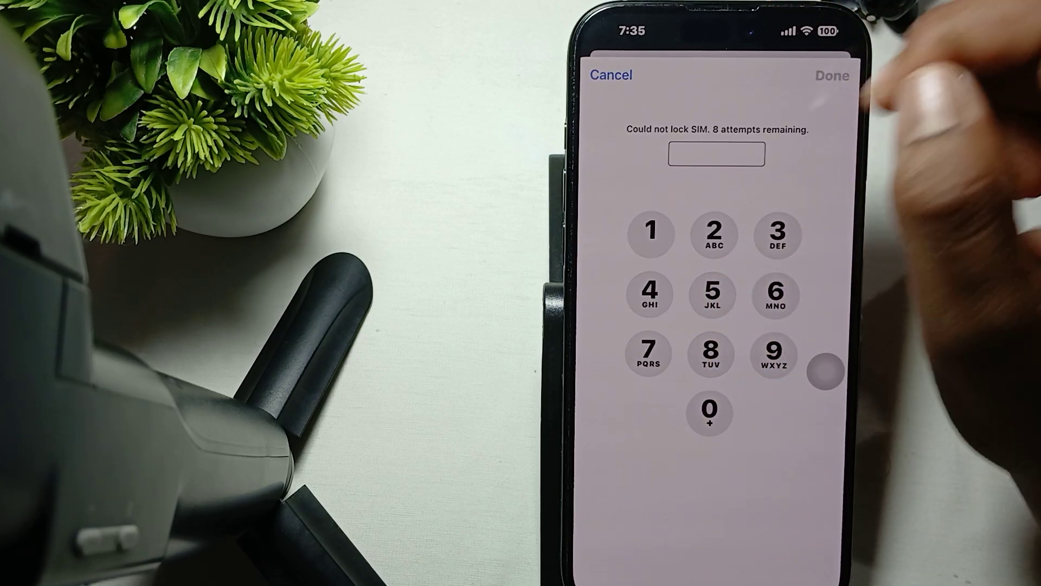
pyautogui.click(832, 75)
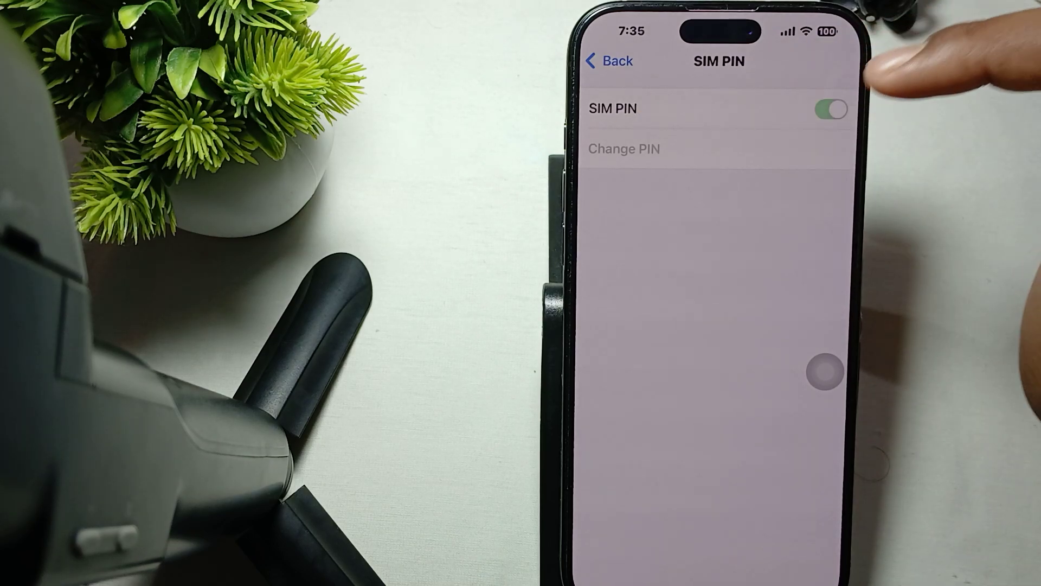
# - Go back from the SIM PIN page to the Jio Mobile Service options
pyautogui.click(609, 61)
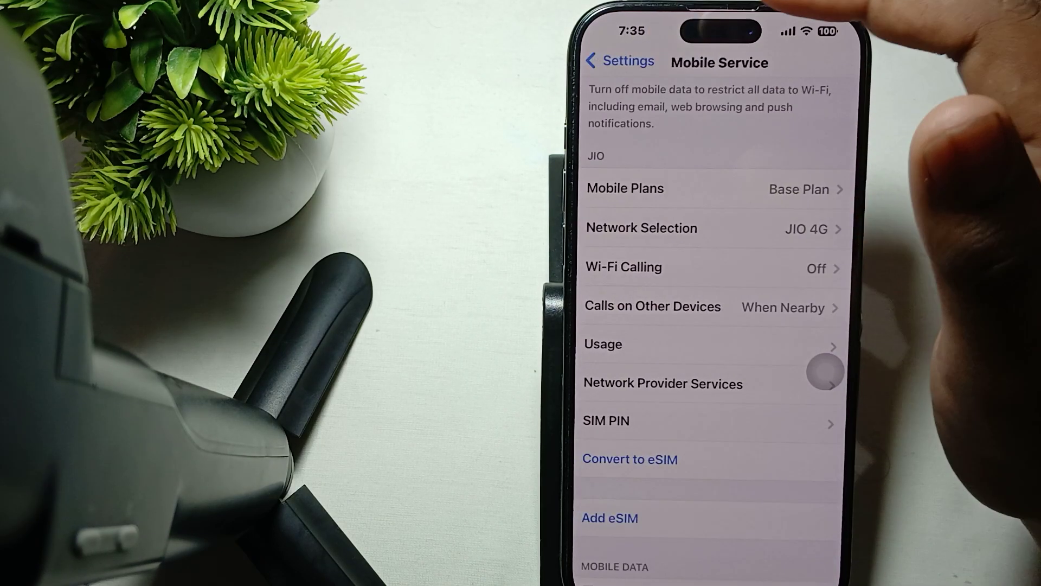